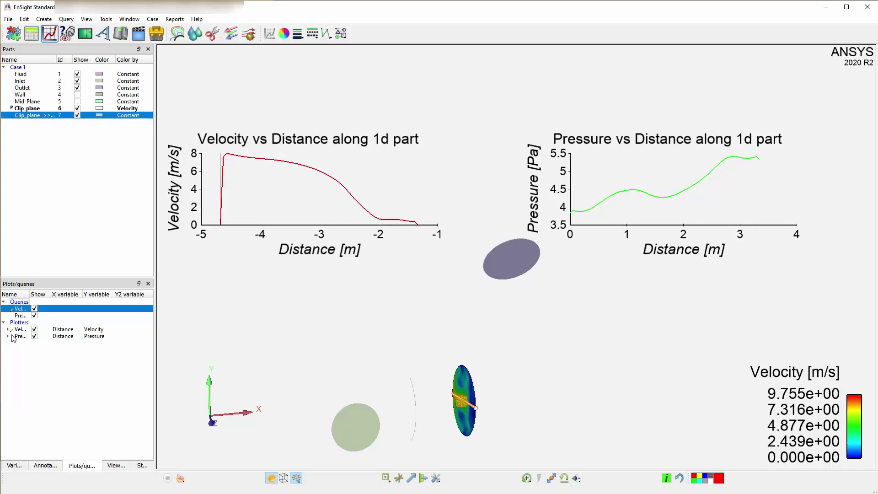
Review the velocity plot's general and per-axis settings, leaving curve markers on
double_click(20, 330)
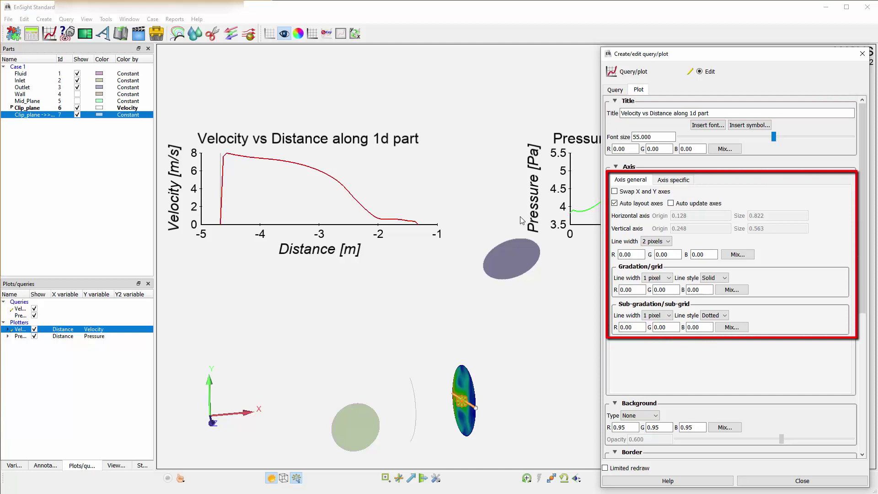
click(687, 181)
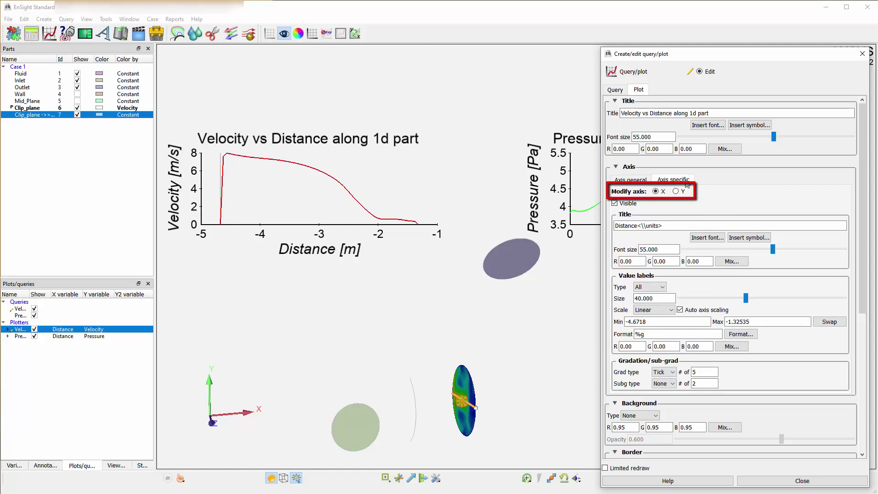
click(637, 180)
scroll(863, 211, down, 6)
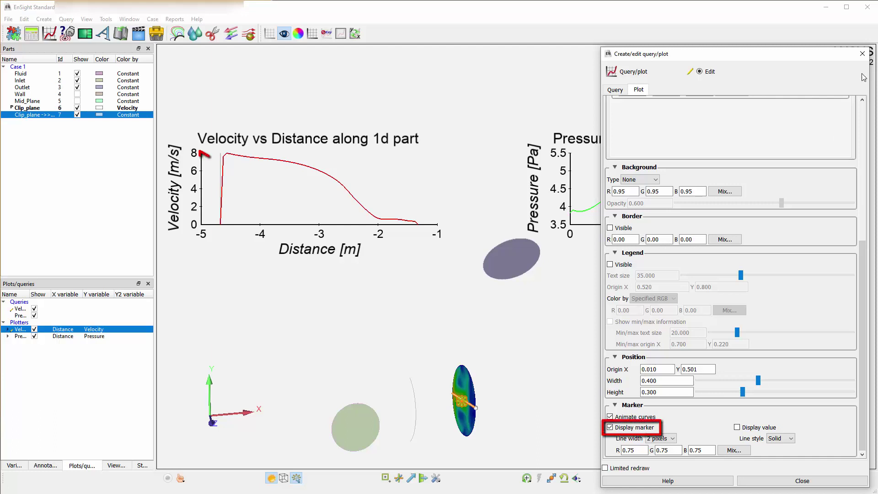
click(610, 427)
click(610, 428)
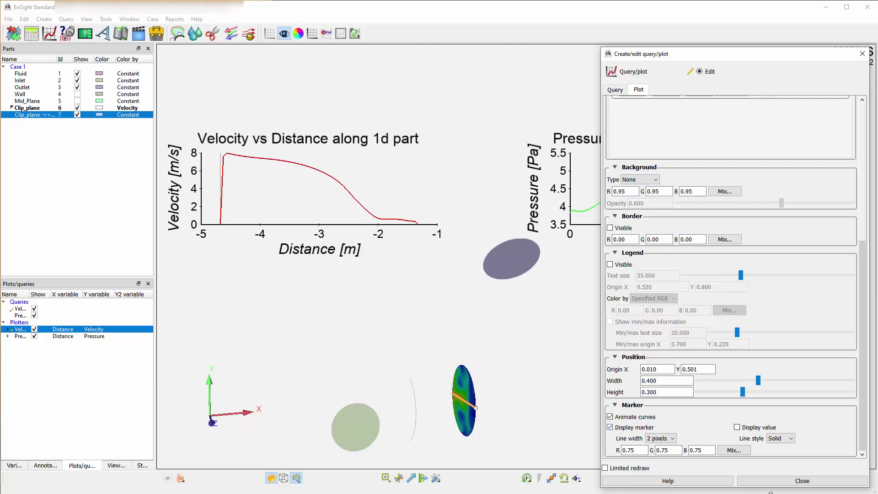
click(800, 481)
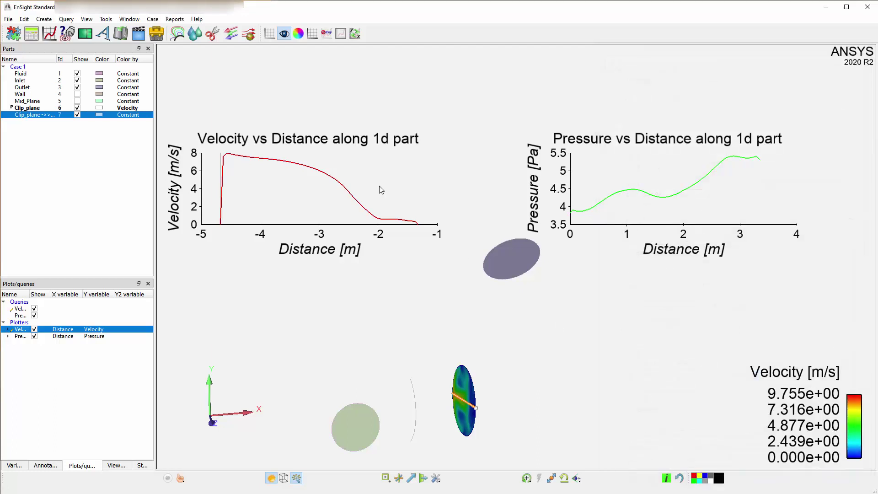
Open the Style manager from the velocity curve, enlarge it, select New style 4, and check the Style type filter
right_click(288, 162)
mouse_move(309, 178)
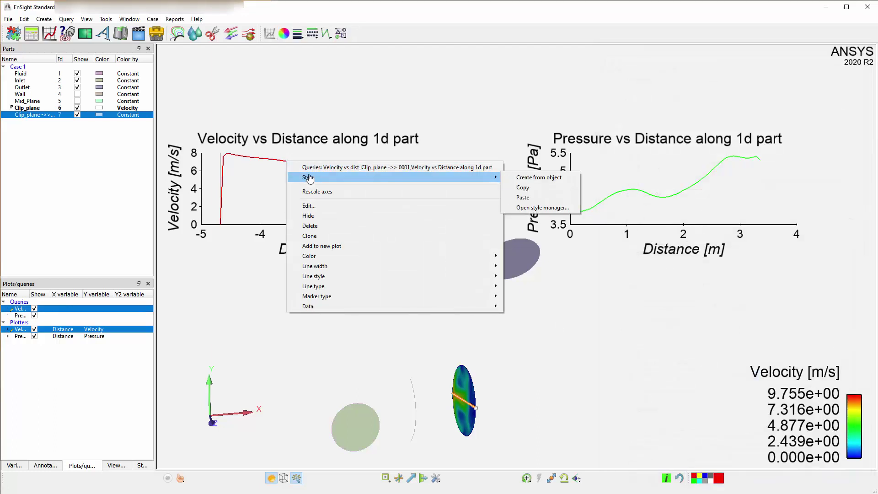
click(530, 208)
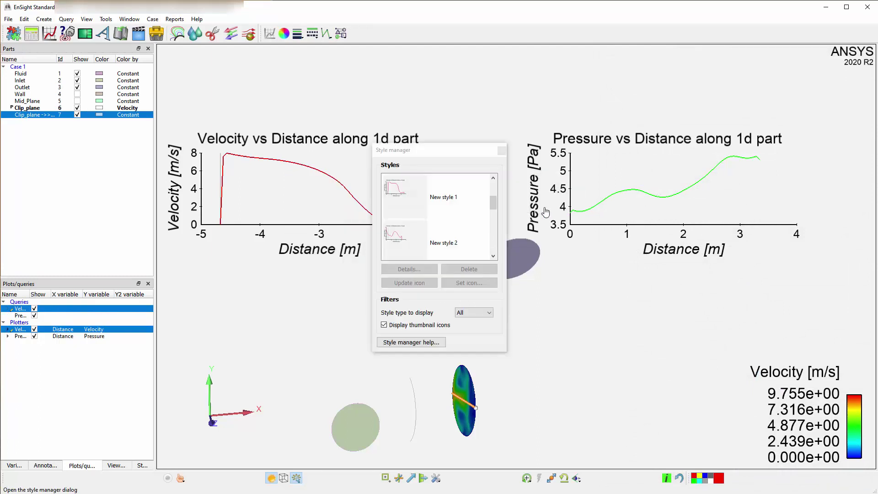
drag(460, 145, 462, 47)
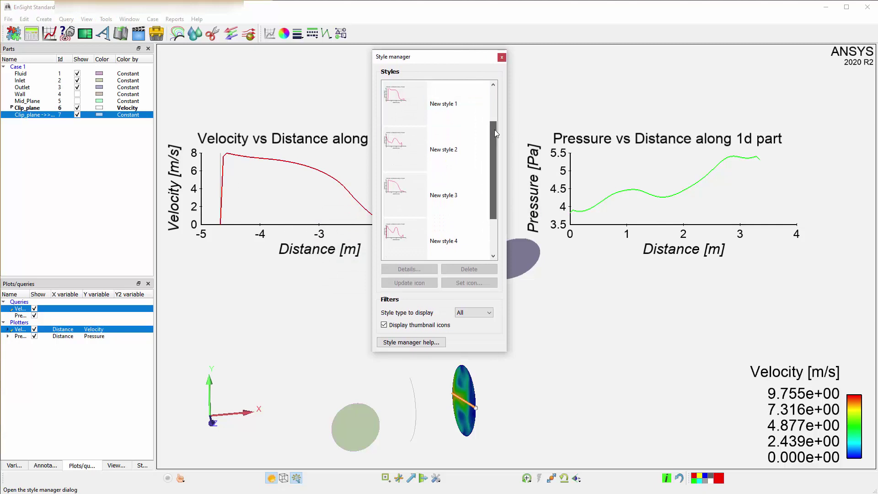
drag(496, 139, 495, 159)
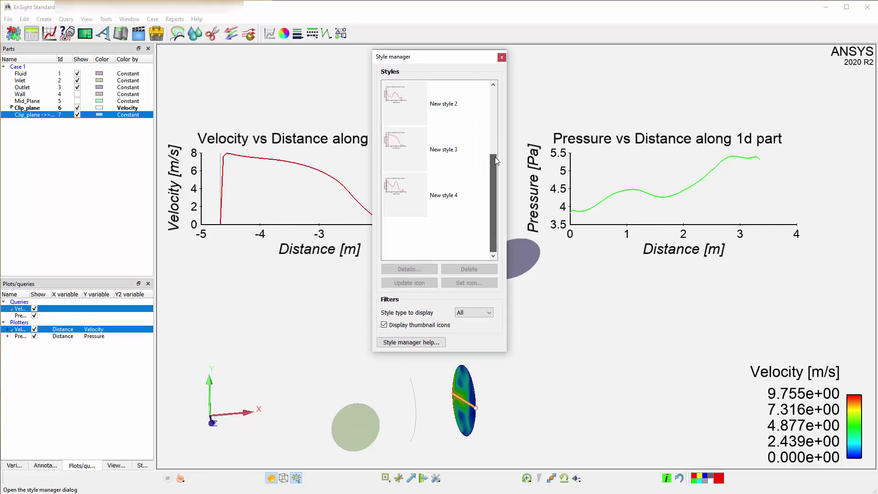
click(413, 198)
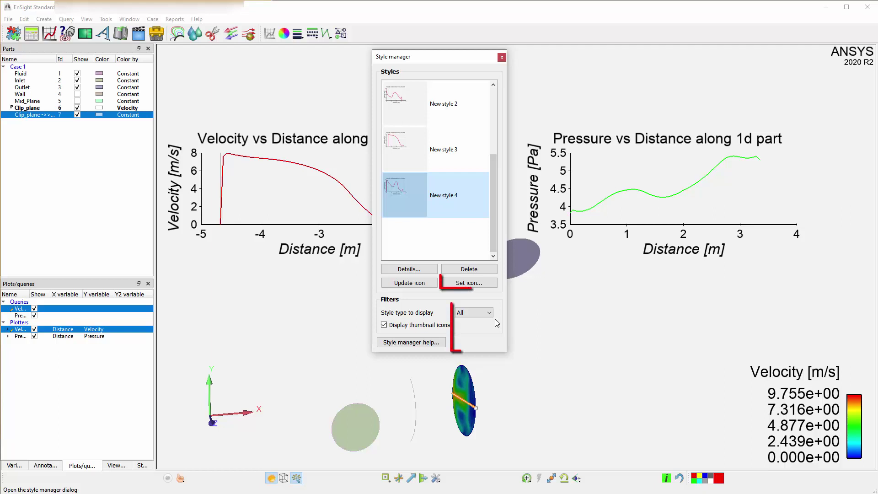
click(492, 313)
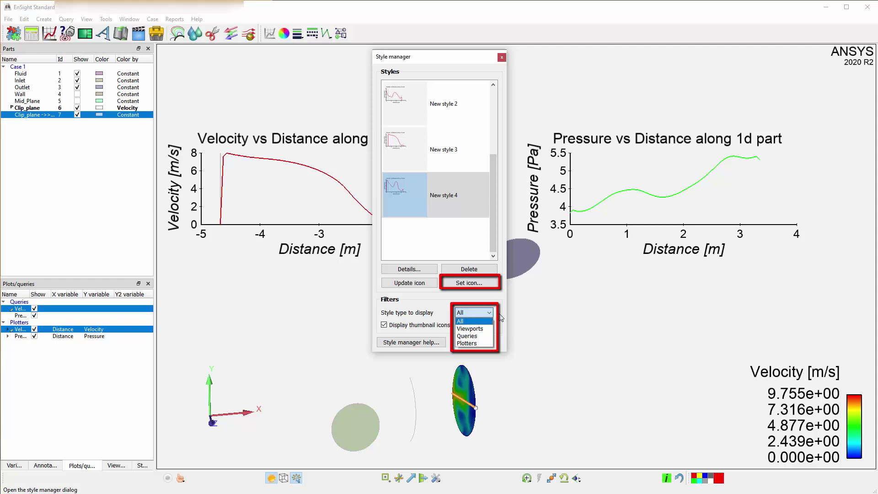
key(Escape)
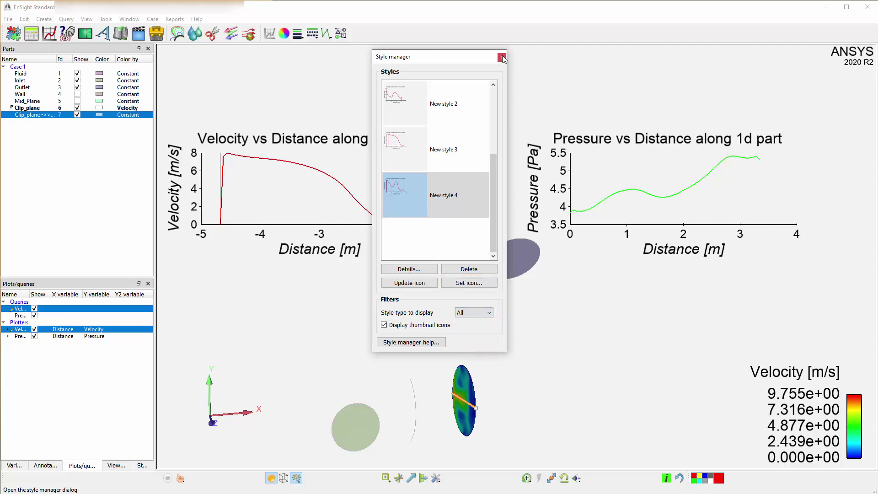
Copy the velocity curve's style and paste it onto the pressure curve, turning it dark red
key(Escape)
right_click(242, 157)
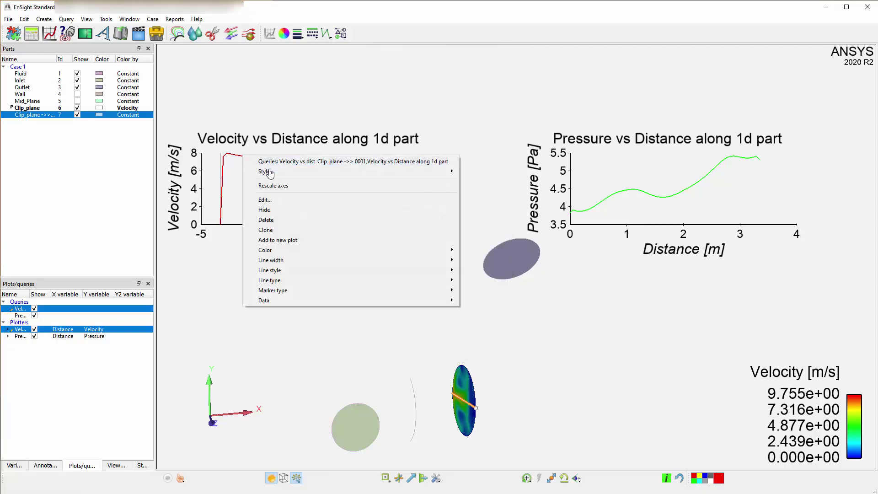
mouse_move(271, 176)
click(479, 182)
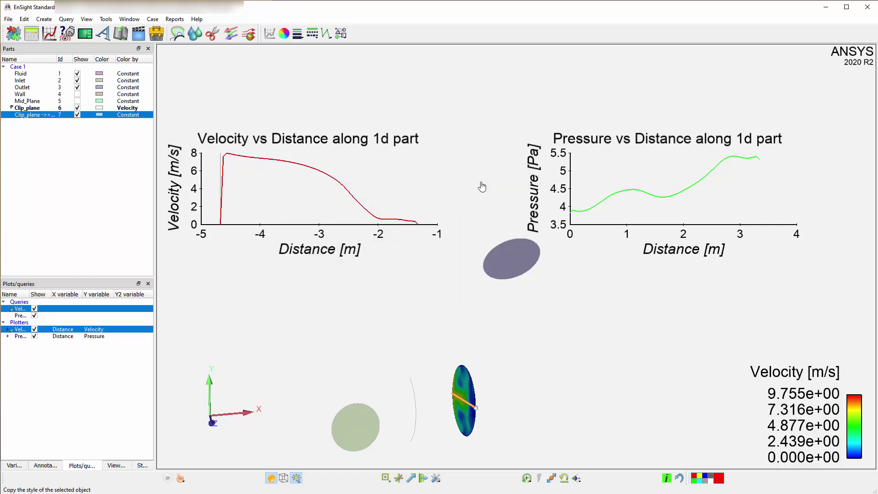
right_click(576, 212)
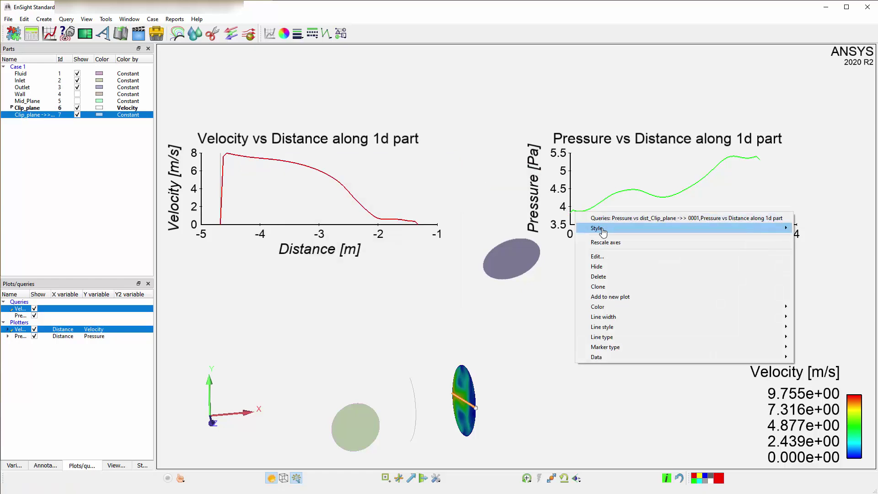
mouse_move(603, 232)
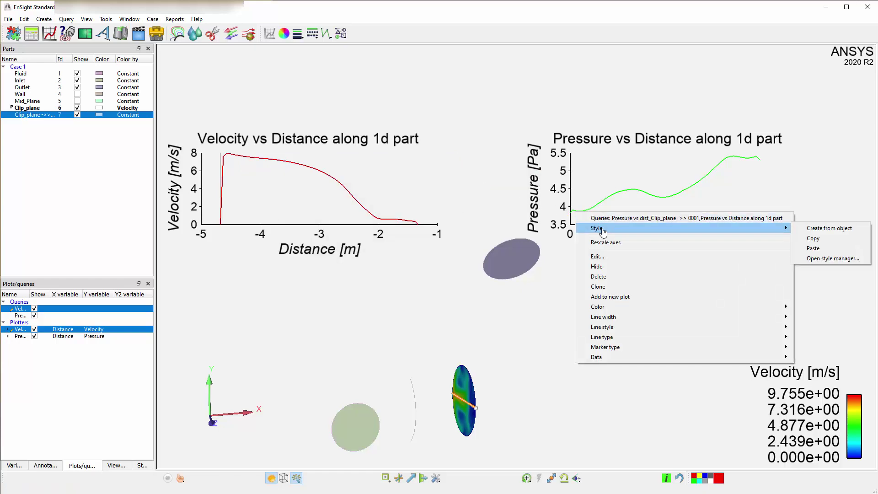
click(843, 253)
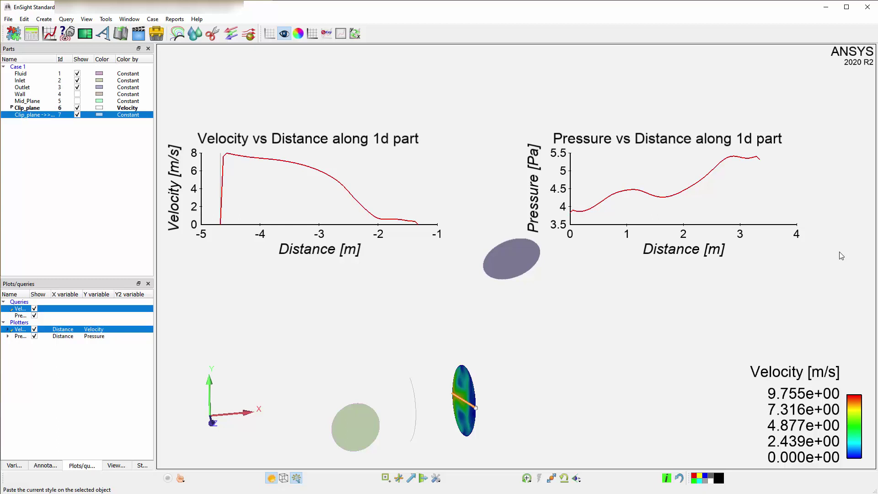
Change the velocity query's Distance measure to Z from origin (-5 to -1 m) and close the editor
double_click(20, 311)
click(662, 218)
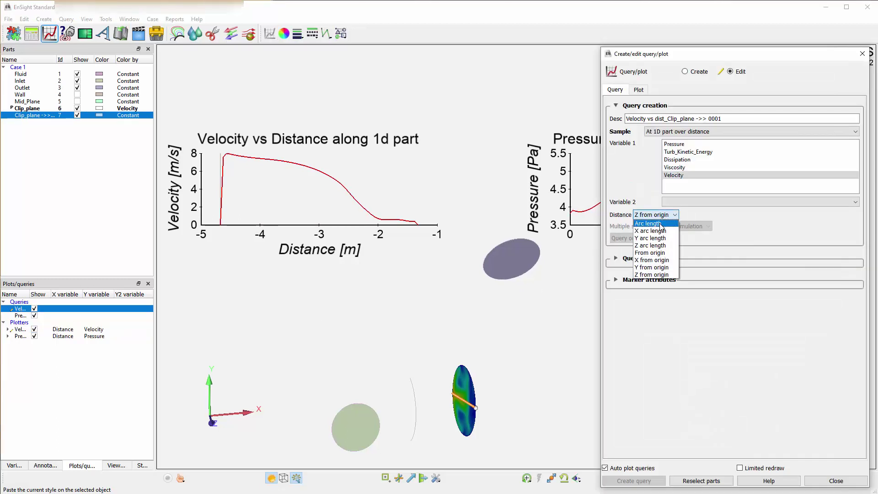
click(662, 224)
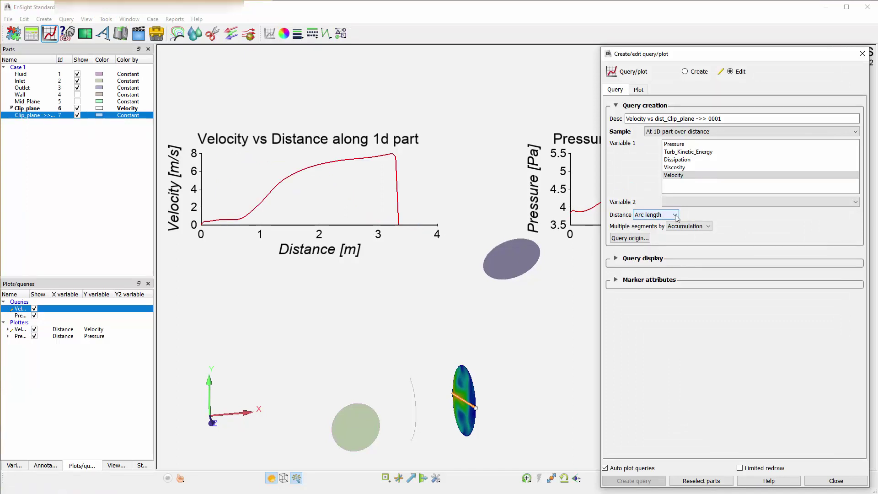
click(677, 215)
click(668, 275)
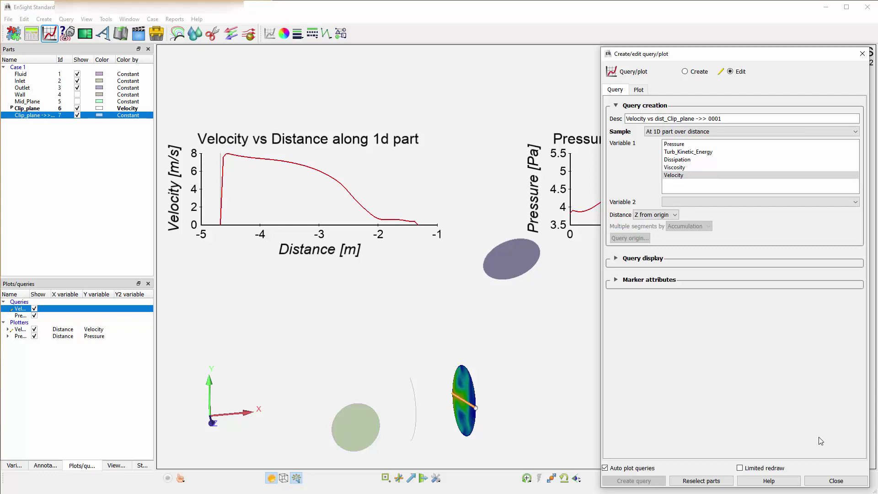
click(836, 481)
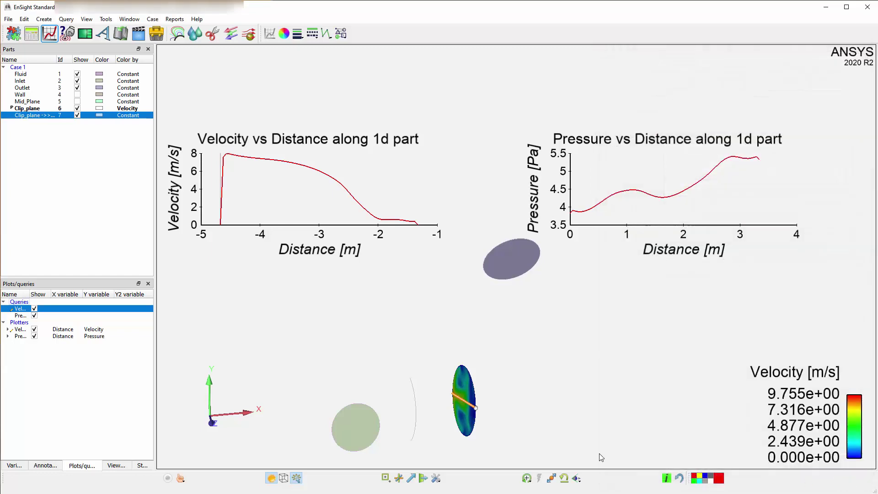
Shift the clip line through the model, select the clip plane, then select the Velocity vs Distance plot
drag(463, 402, 406, 414)
click(464, 388)
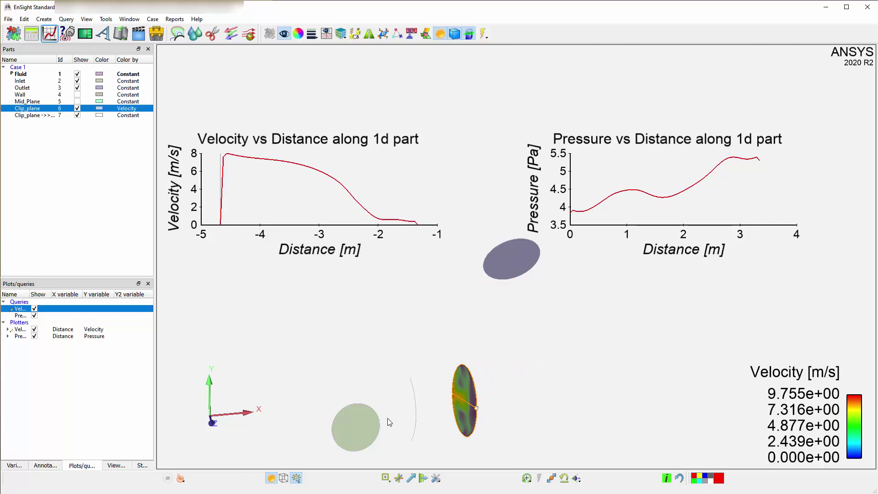
click(201, 227)
Copy the velocity curve's data to the clipboard and paste the Distance/Velocity columns into Excel at A1
right_click(202, 227)
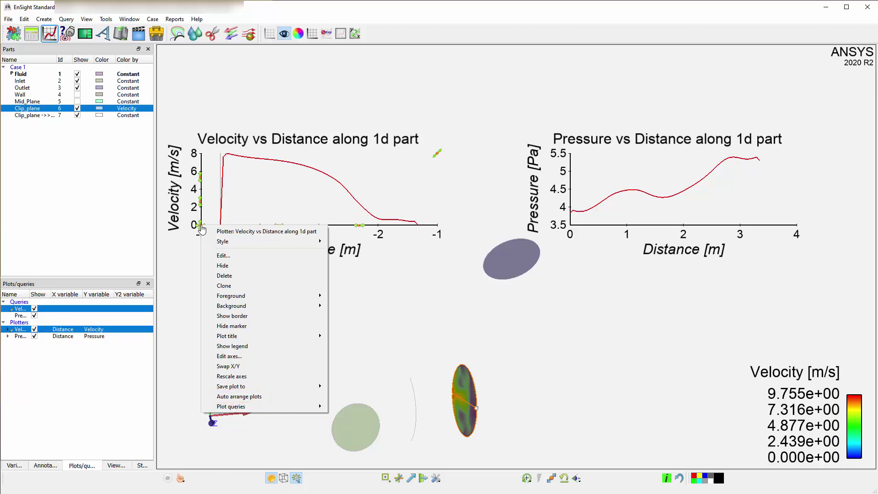
mouse_move(311, 392)
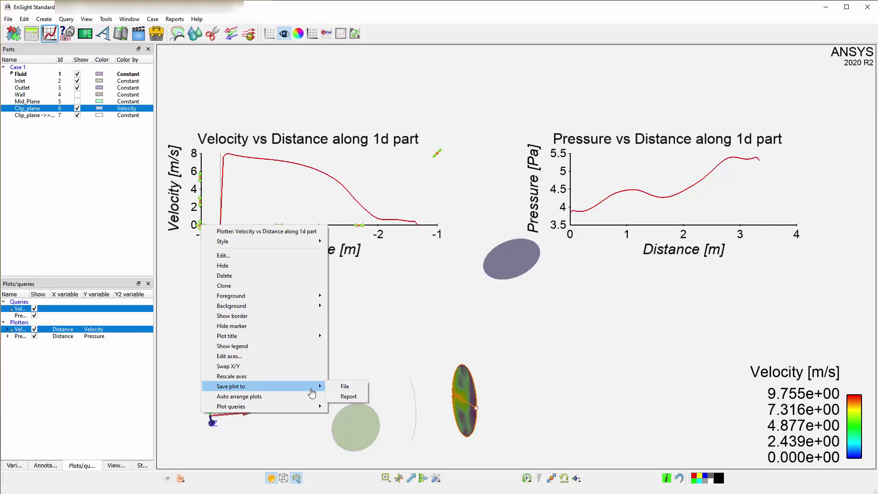
mouse_move(309, 413)
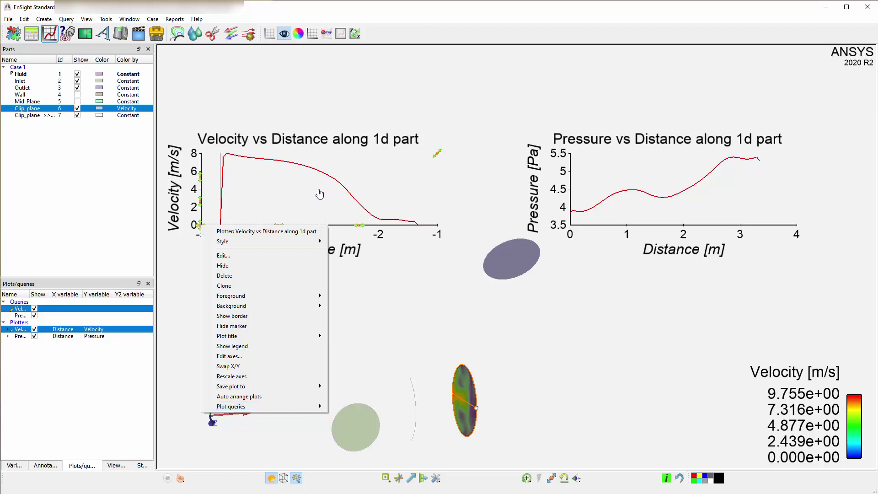
click(317, 173)
right_click(317, 173)
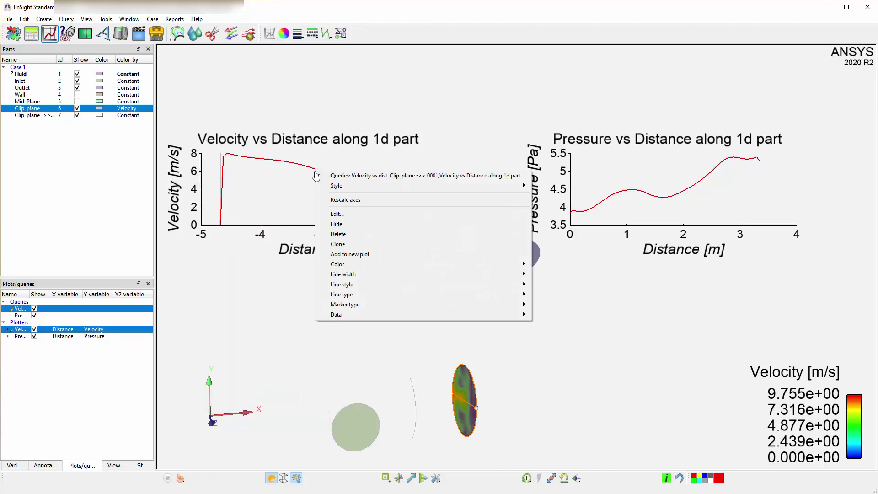
mouse_move(445, 317)
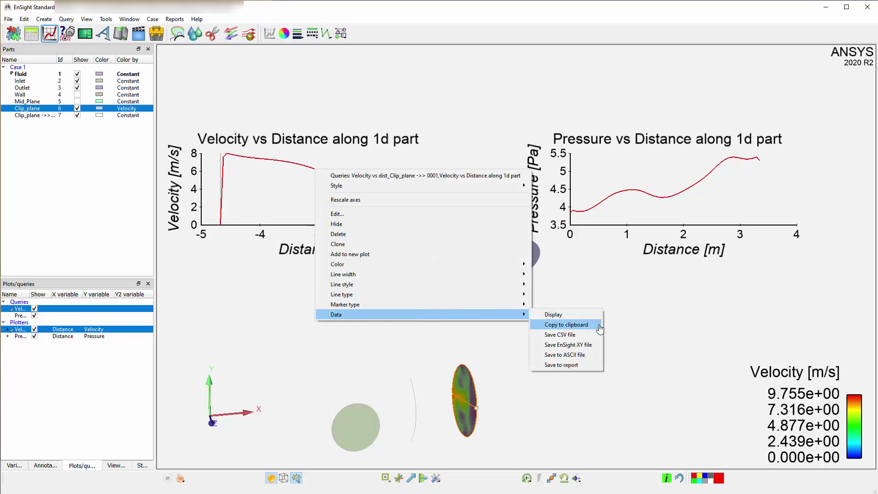
click(544, 325)
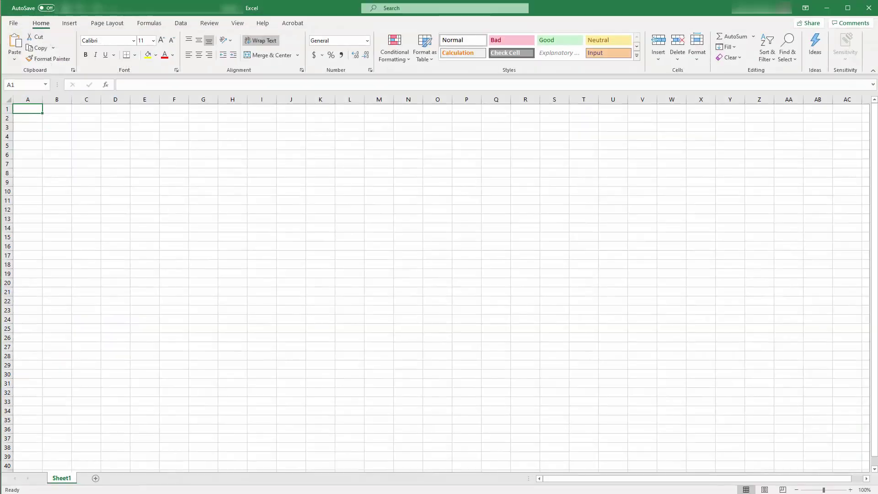
key(ctrl+v)
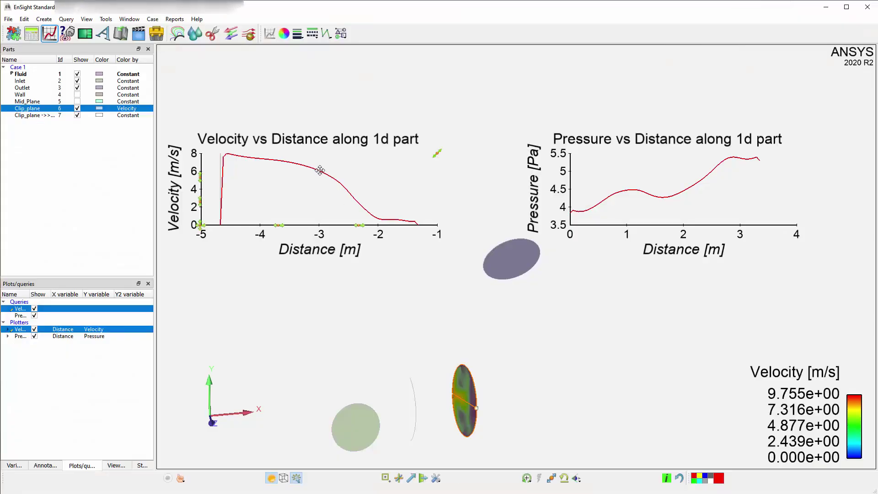
right_click(319, 170)
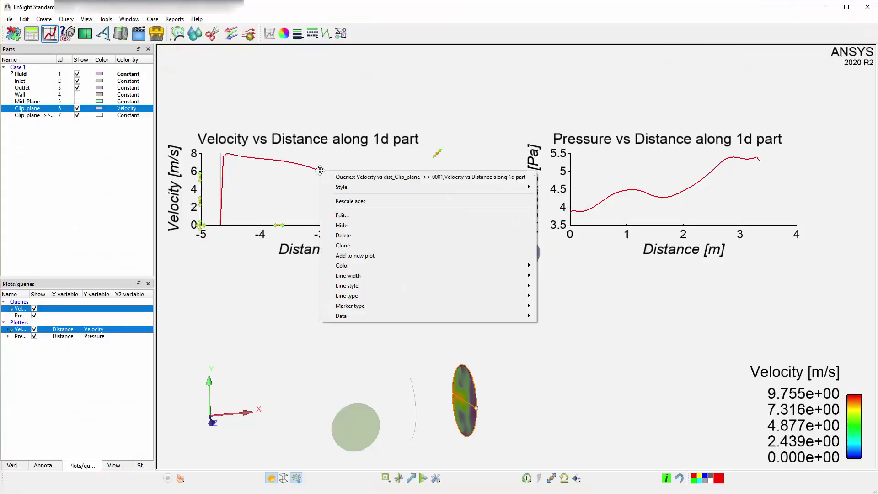
mouse_move(379, 316)
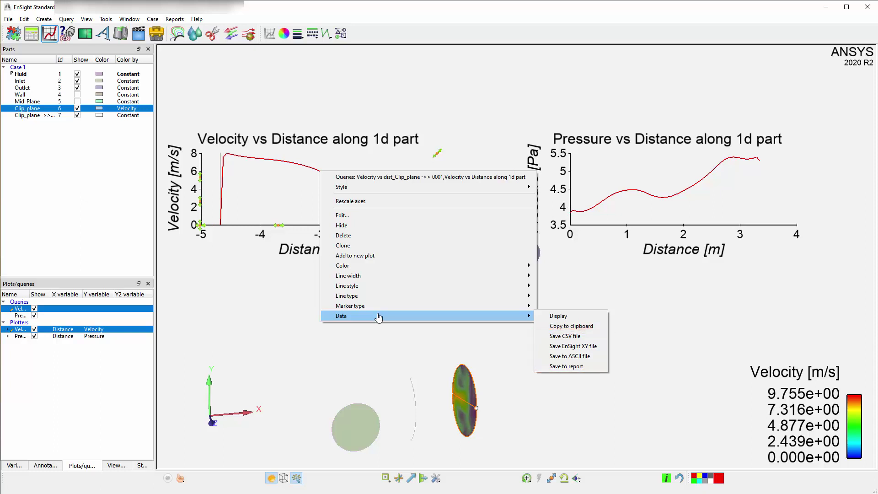
Save the velocity plot as an image with prefix ending 'distance_along_1d_part' and a white background
click(200, 230)
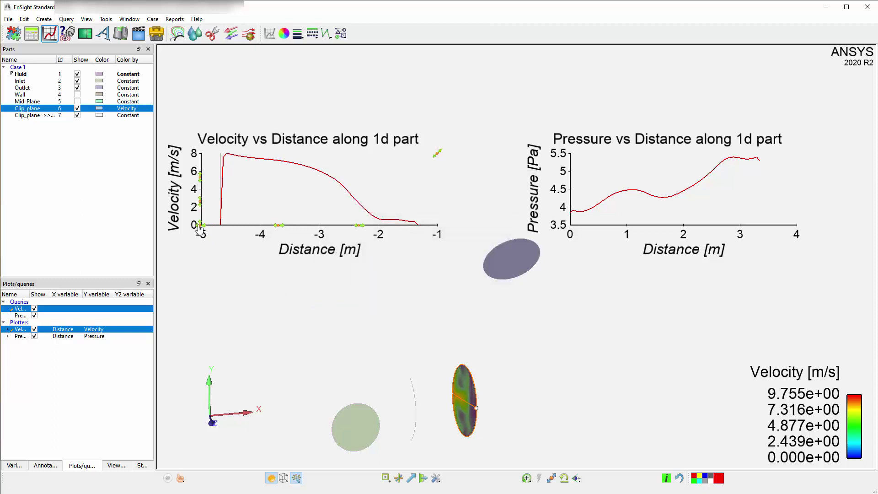
right_click(200, 229)
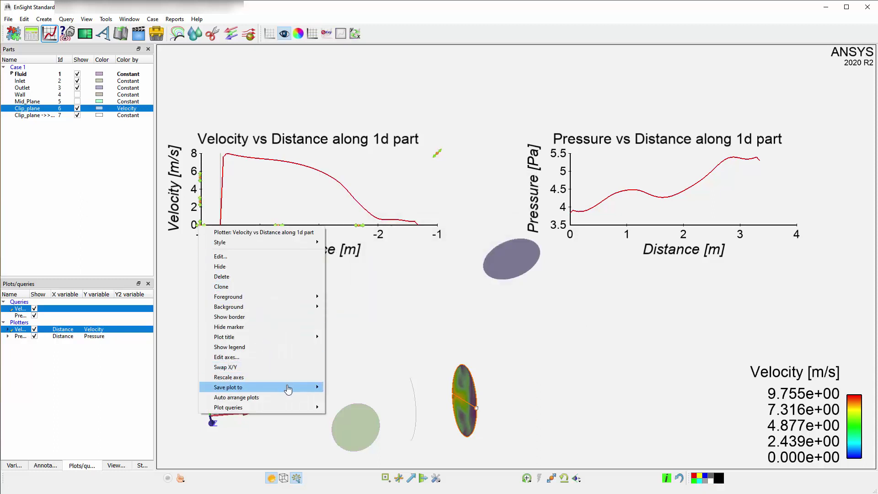
mouse_move(288, 389)
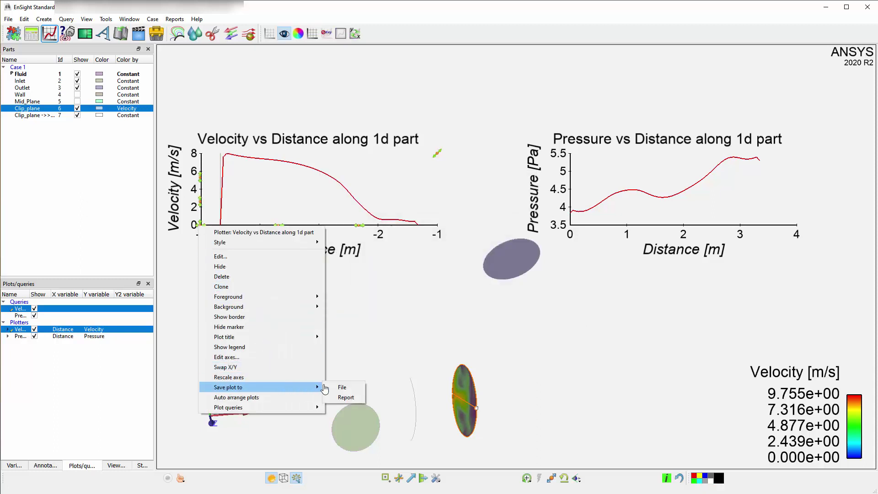
click(356, 391)
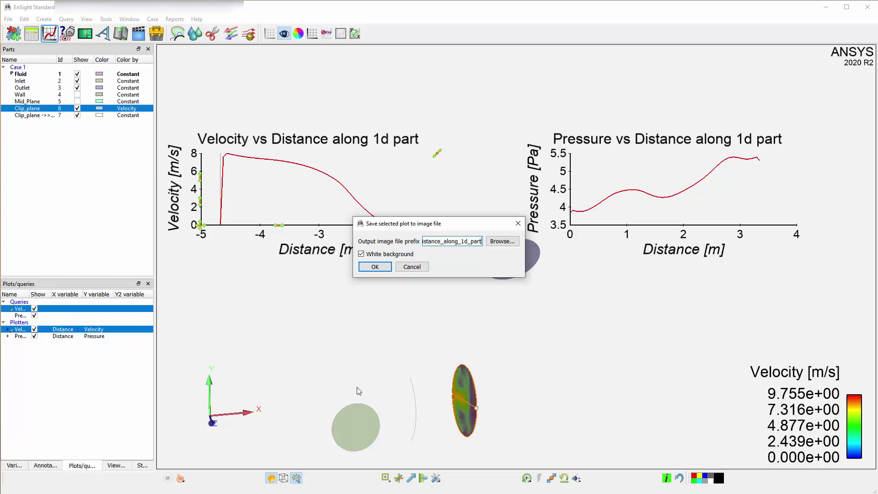
click(375, 267)
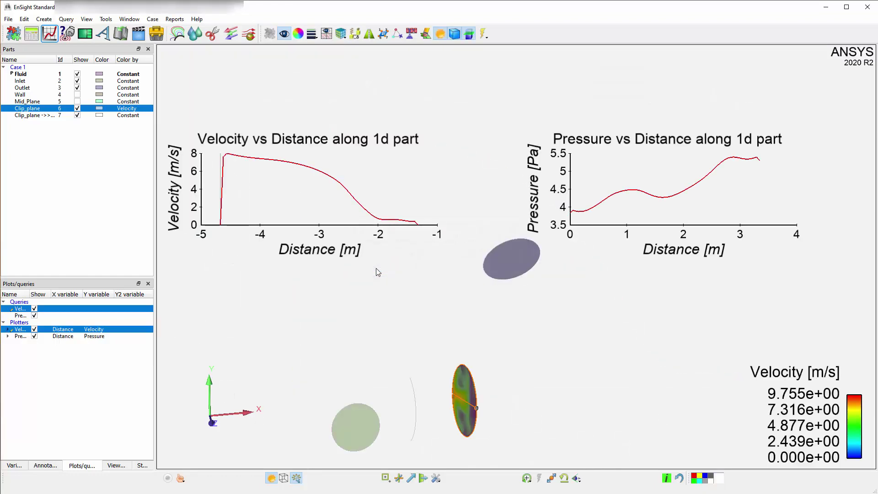